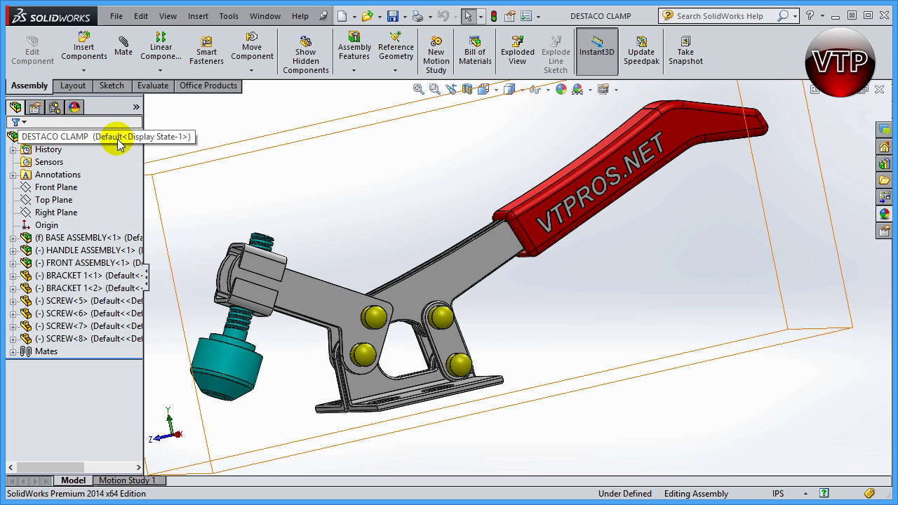
Adjust the zoom on the clamp and clear any selection in the graphics area
scroll(178, 143, down, 2)
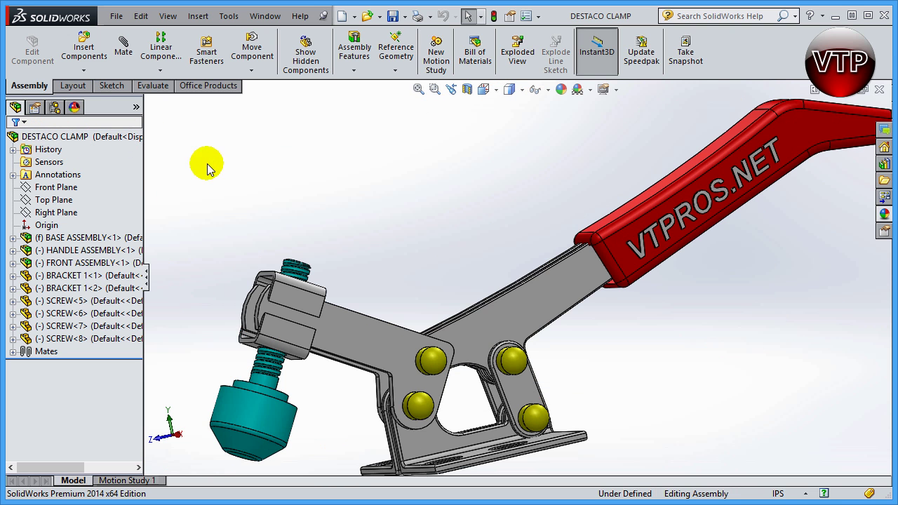
scroll(547, 294, up, 5)
scroll(543, 286, down, 3)
scroll(371, 331, down, 1)
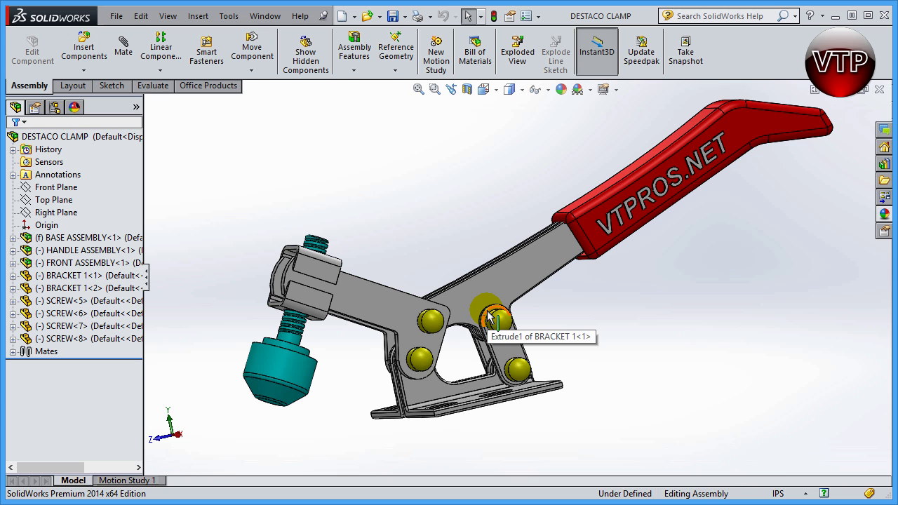
drag(489, 317, 491, 319)
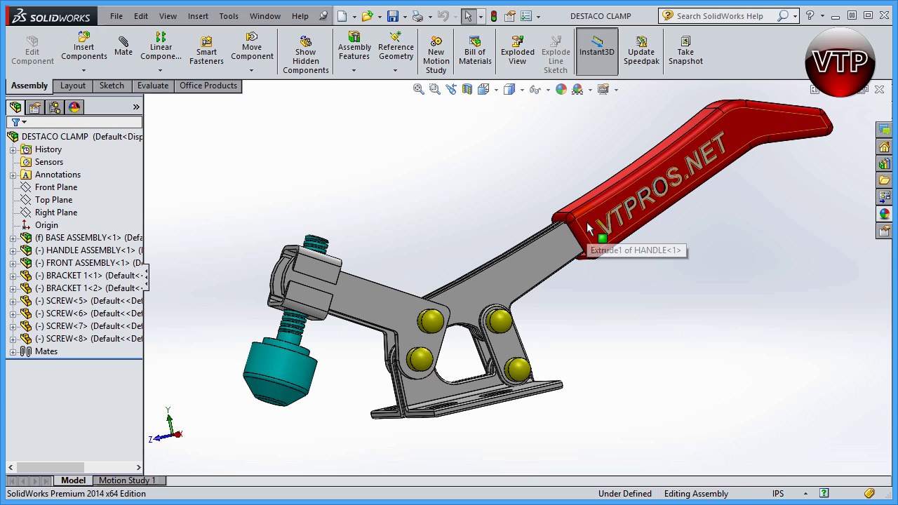
click(587, 320)
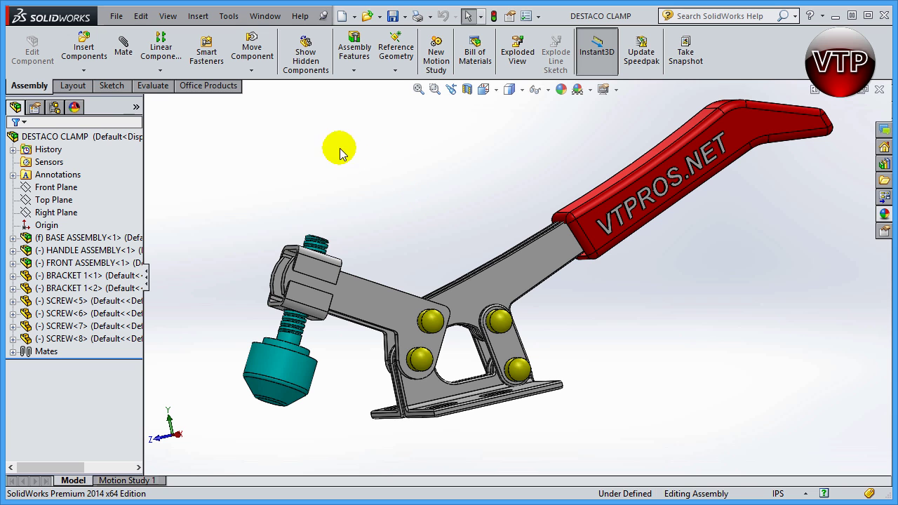
Show the ConfigurationManager list, widened to read names, and select the Default configuration
click(54, 109)
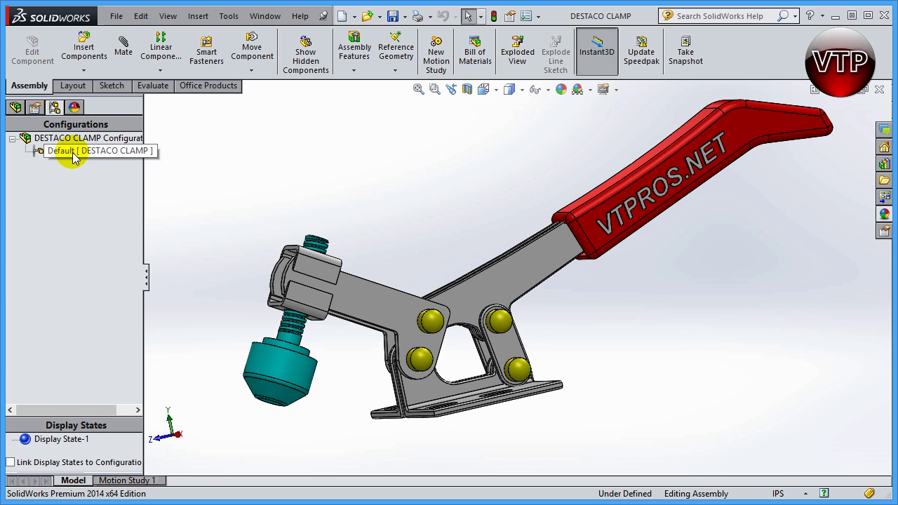
drag(146, 280, 195, 287)
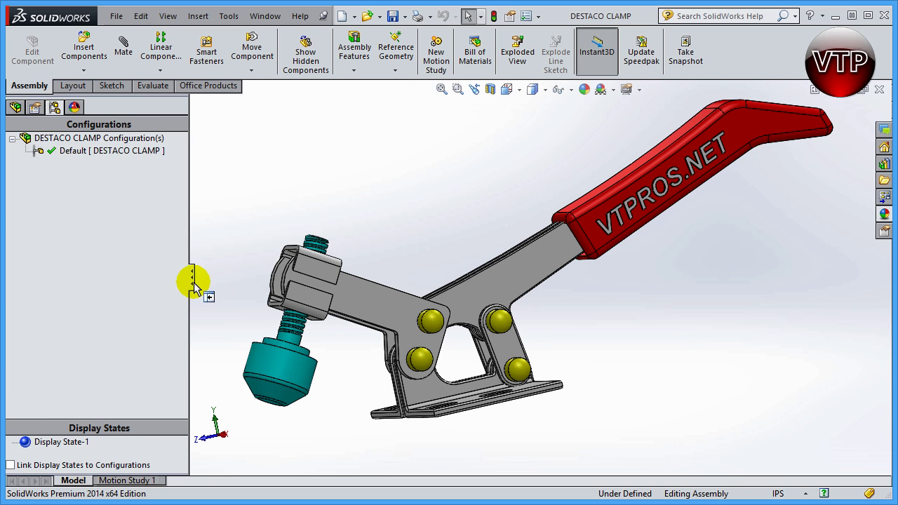
click(55, 151)
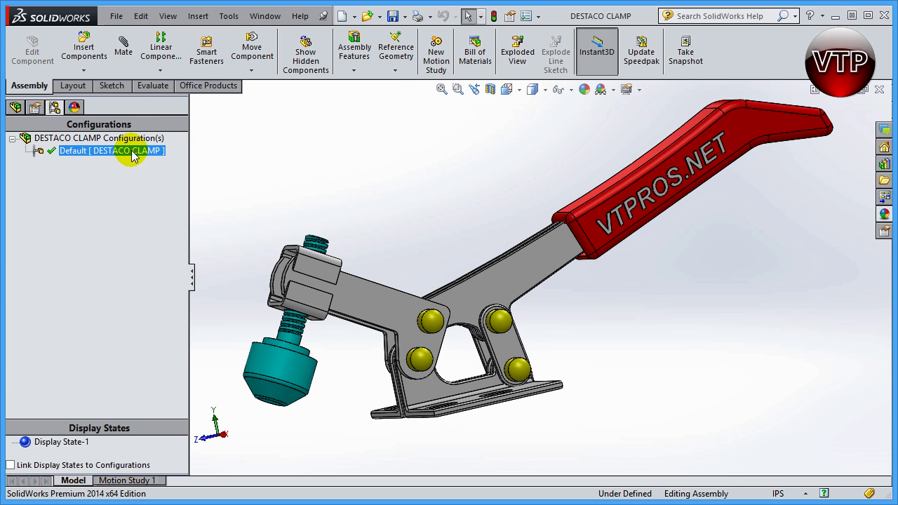
click(88, 154)
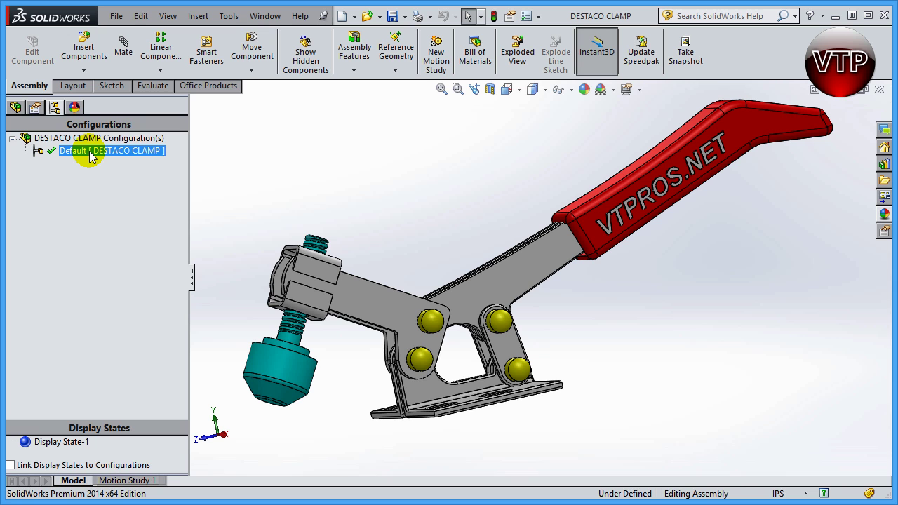
Cancel the Default rename and choose Add Configuration from the DESTACO CLAMP configurations menu
click(88, 190)
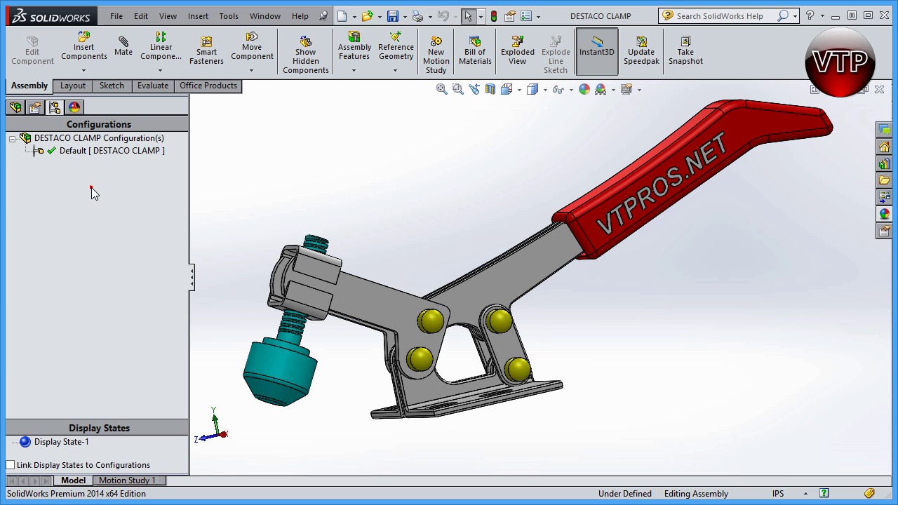
right_click(90, 189)
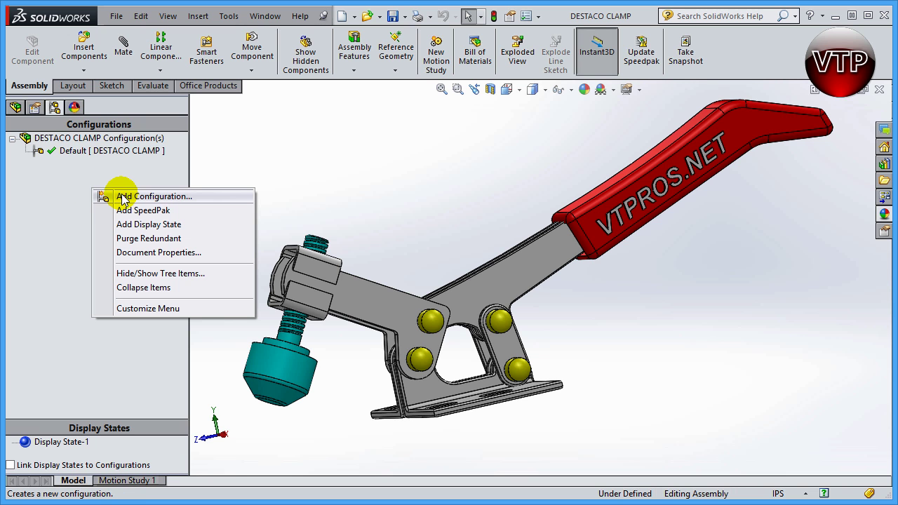
right_click(70, 139)
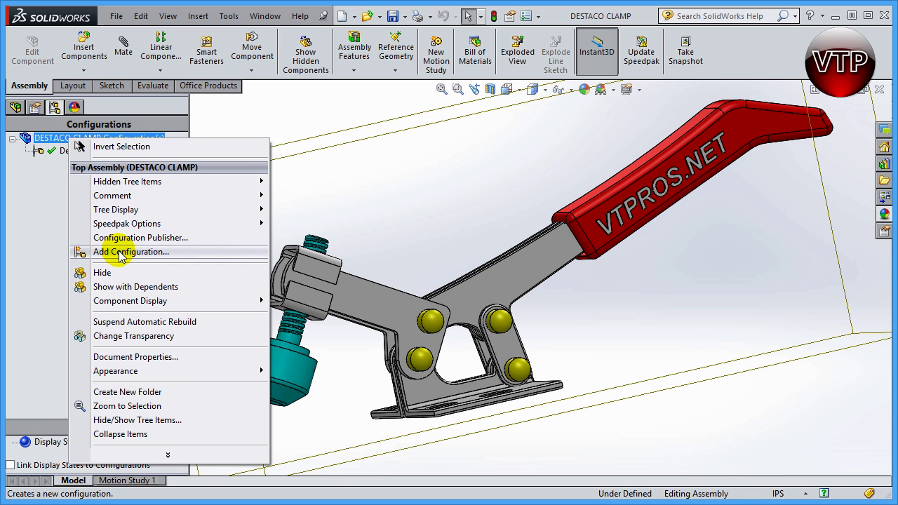
right_click(59, 192)
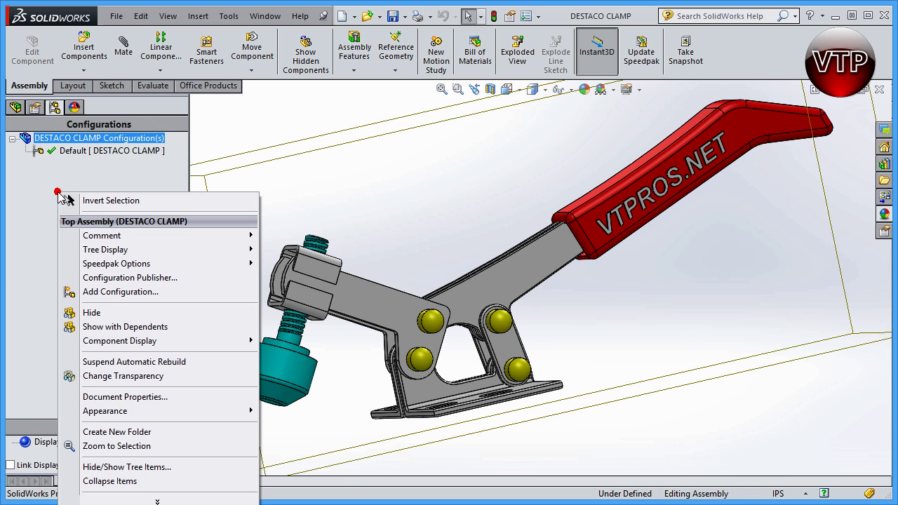
click(111, 293)
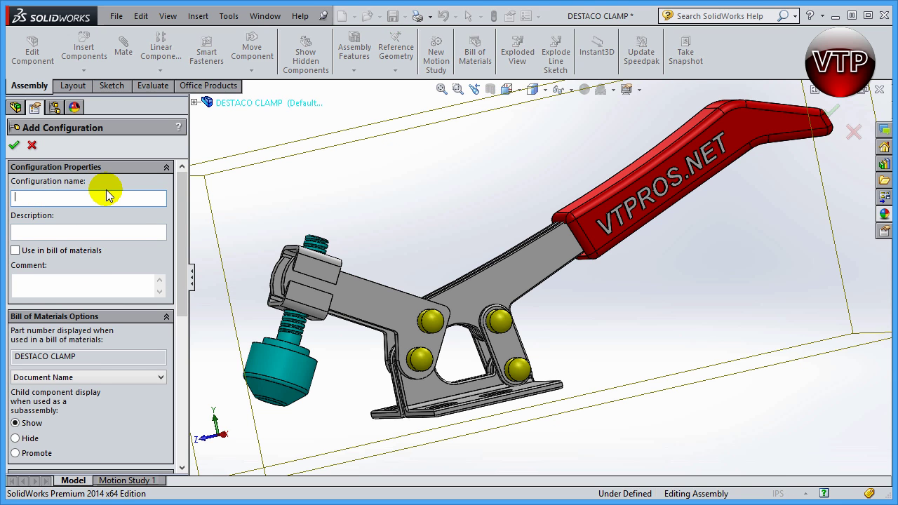
Name the new configuration 'Section View' and leave its description empty
text(Section View)
click(73, 233)
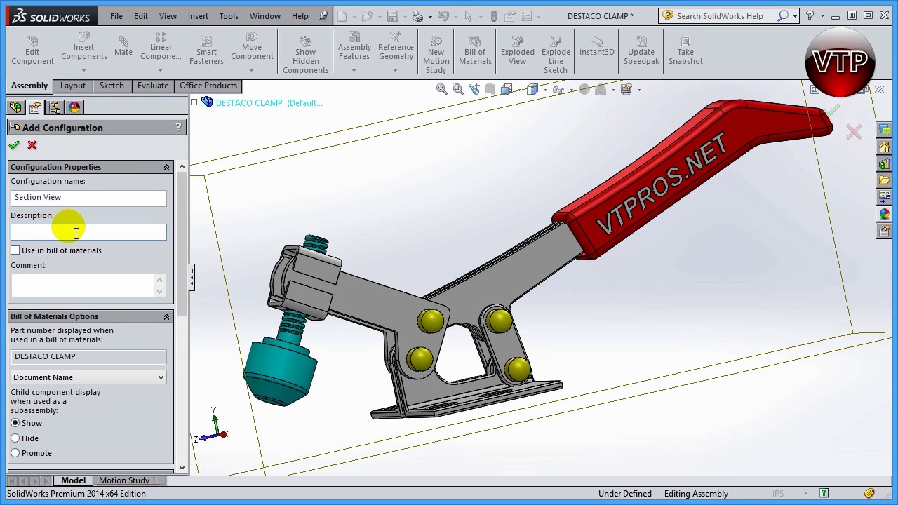
drag(76, 197, 19, 197)
click(17, 235)
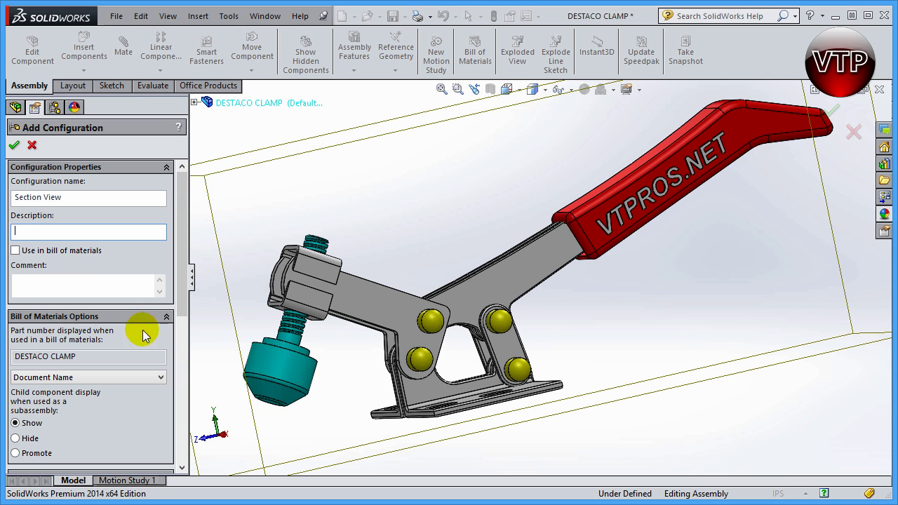
click(74, 286)
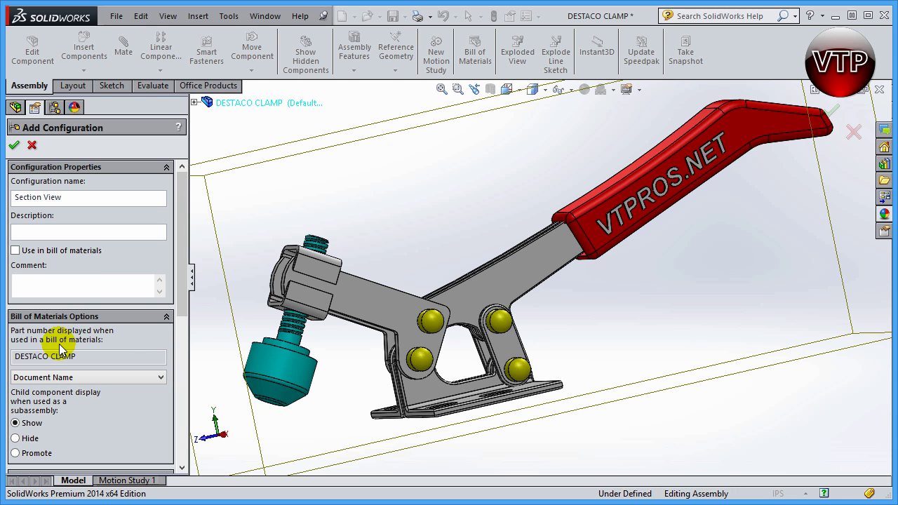
drag(181, 277, 183, 329)
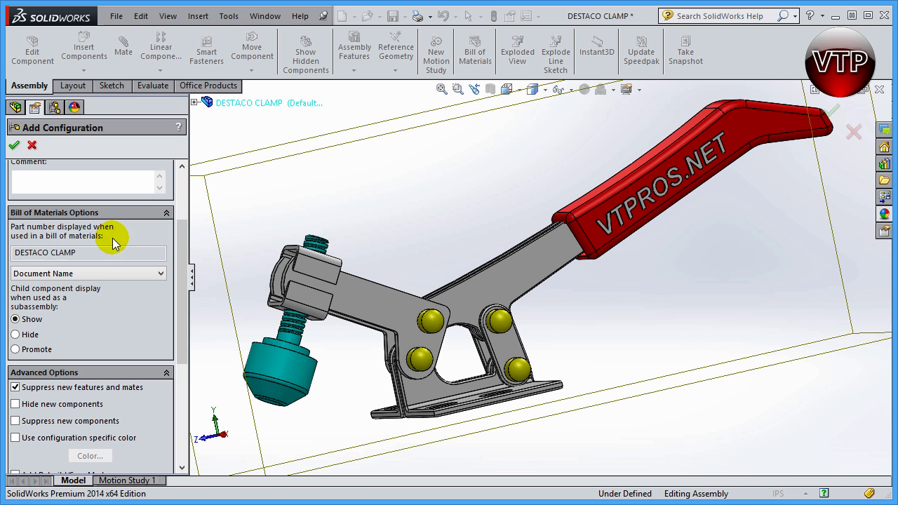
Set the BOM part number to Configuration Name and confirm the Section View configuration
click(117, 274)
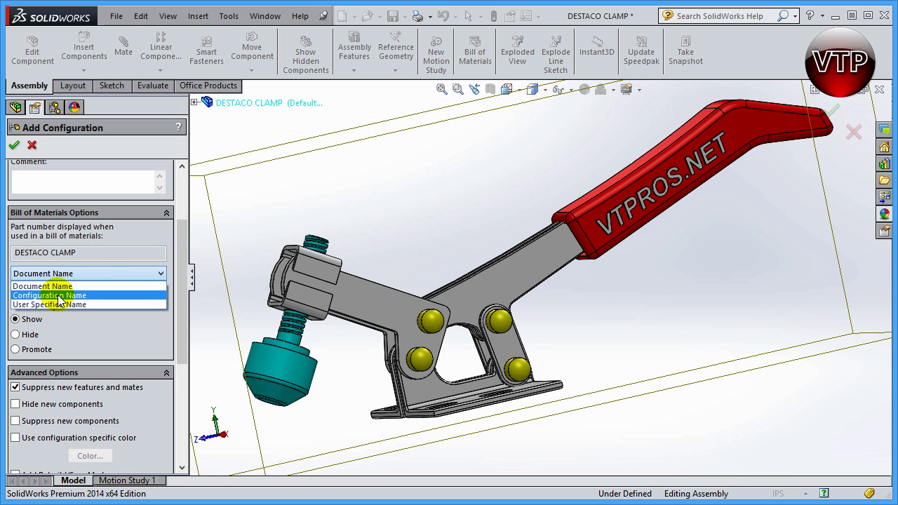
click(59, 296)
click(70, 275)
click(64, 301)
click(60, 259)
click(78, 274)
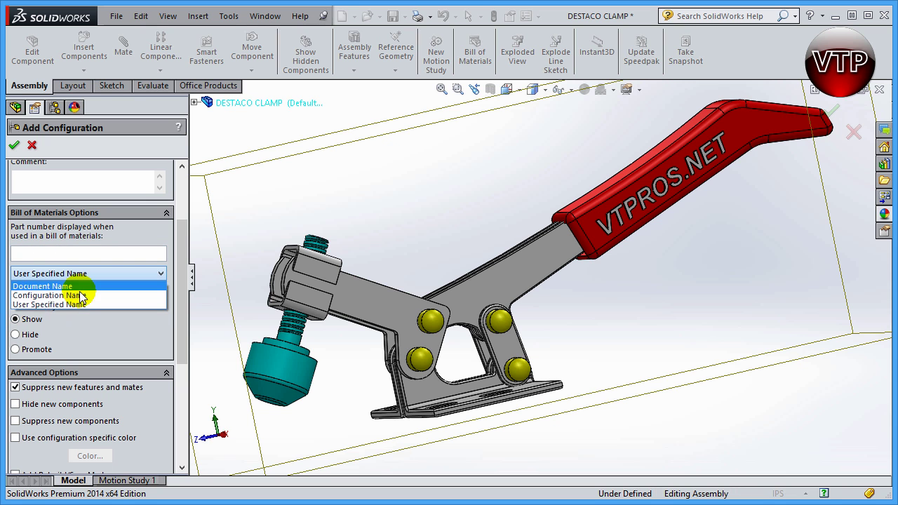
click(81, 294)
click(77, 304)
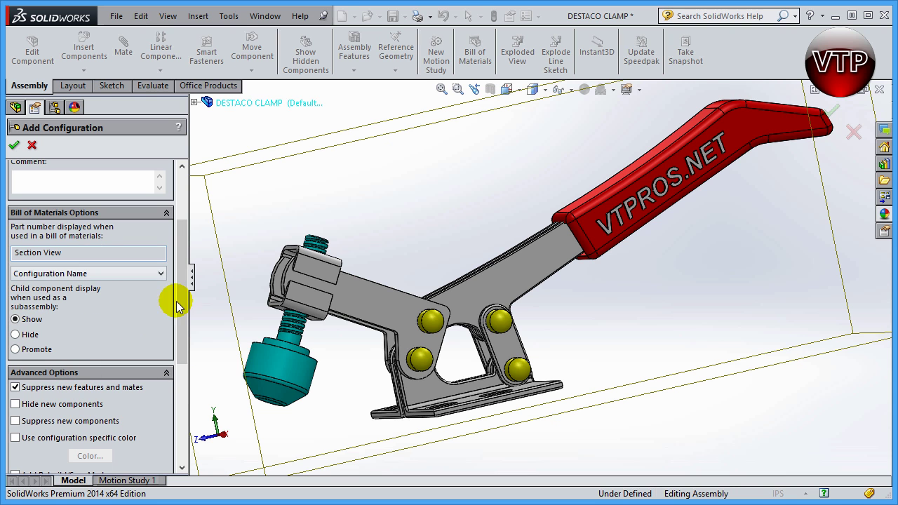
scroll(178, 288, up, 3)
click(18, 148)
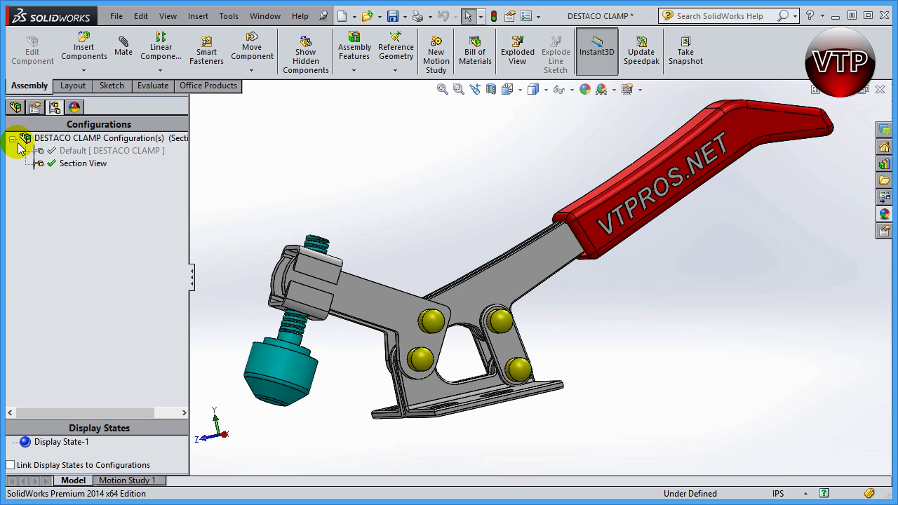
Select Section View and enable Link Display States to Configurations
click(80, 167)
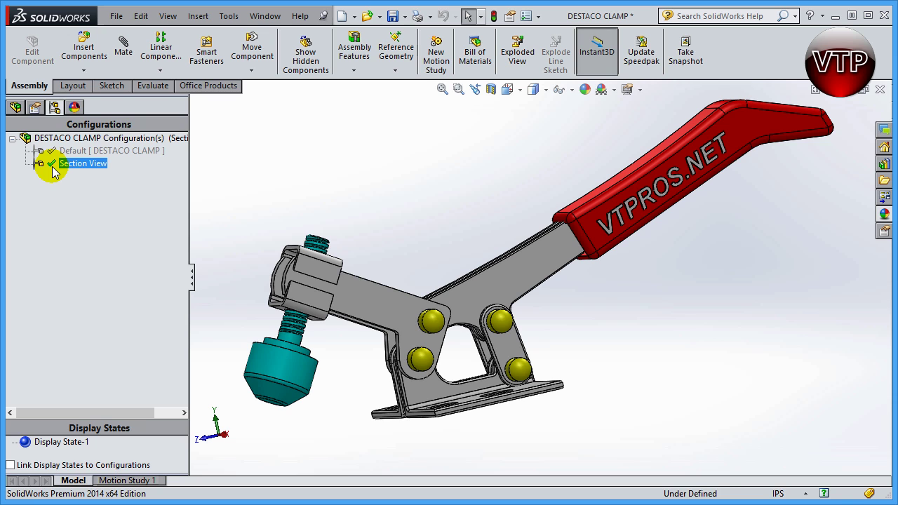
click(56, 189)
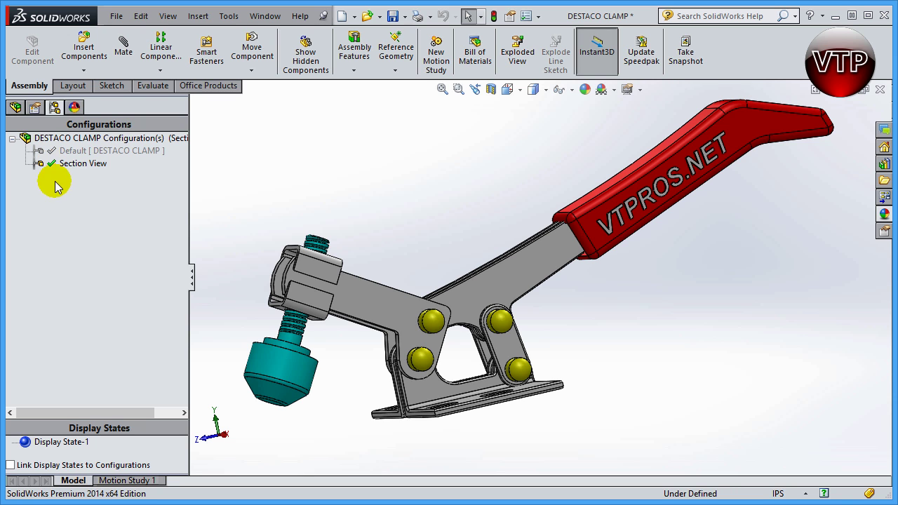
click(42, 167)
click(50, 200)
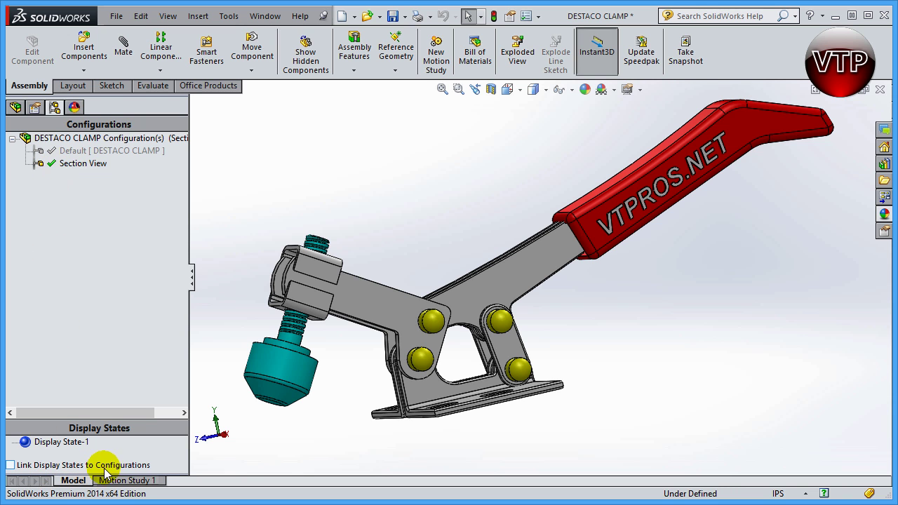
click(10, 466)
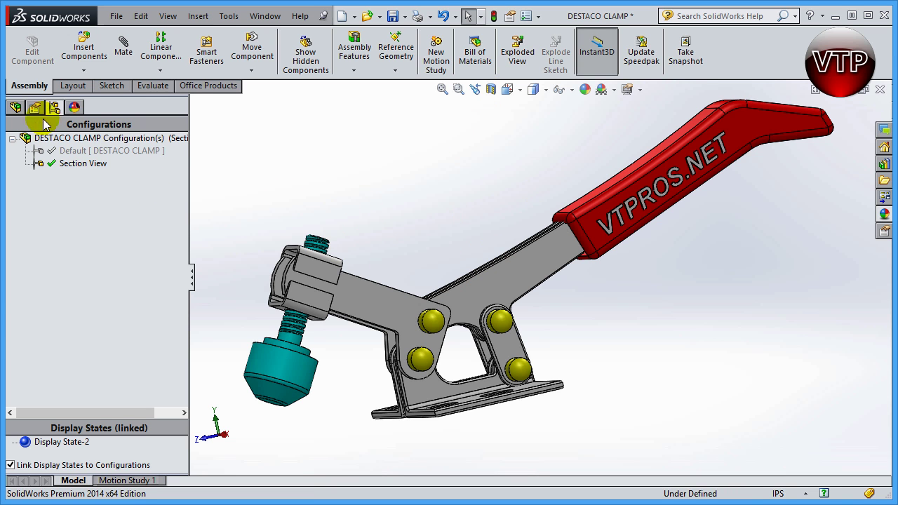
Select the Top Plane in the FeatureManager, view it Normal To, and start a sketch there
click(15, 107)
click(56, 201)
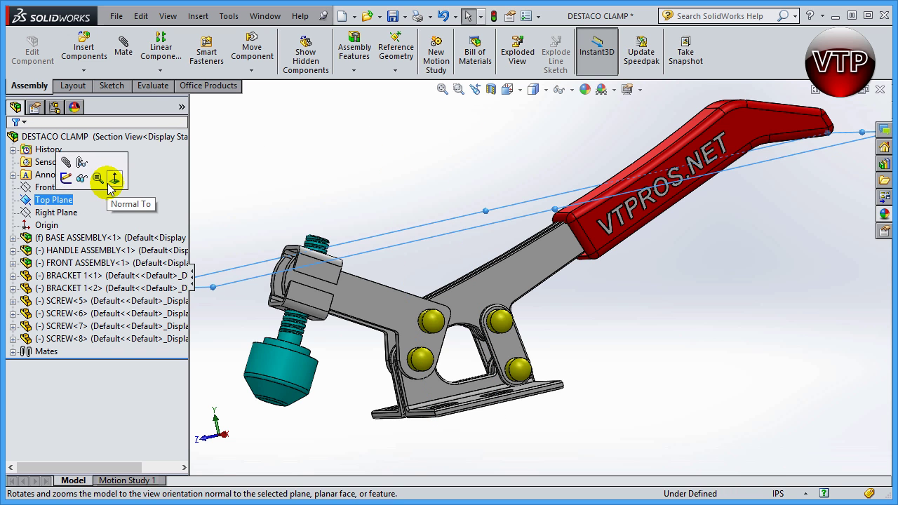
click(112, 184)
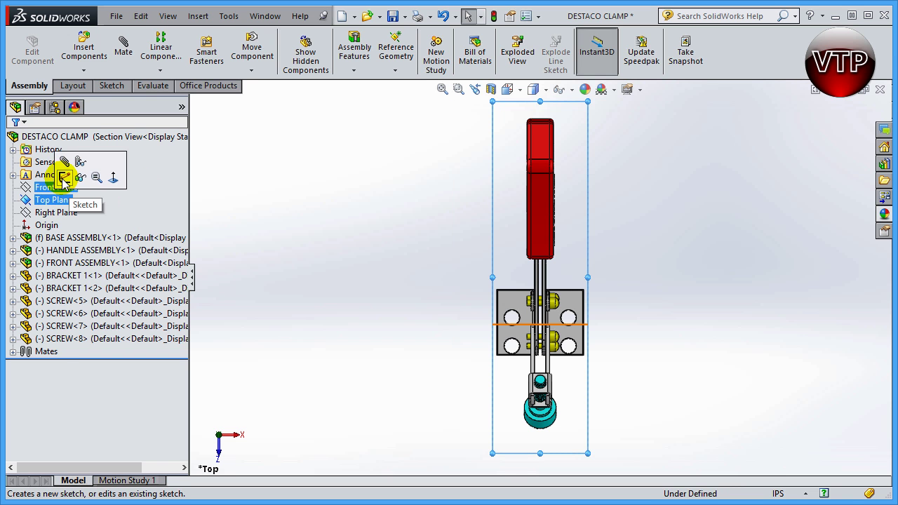
click(63, 176)
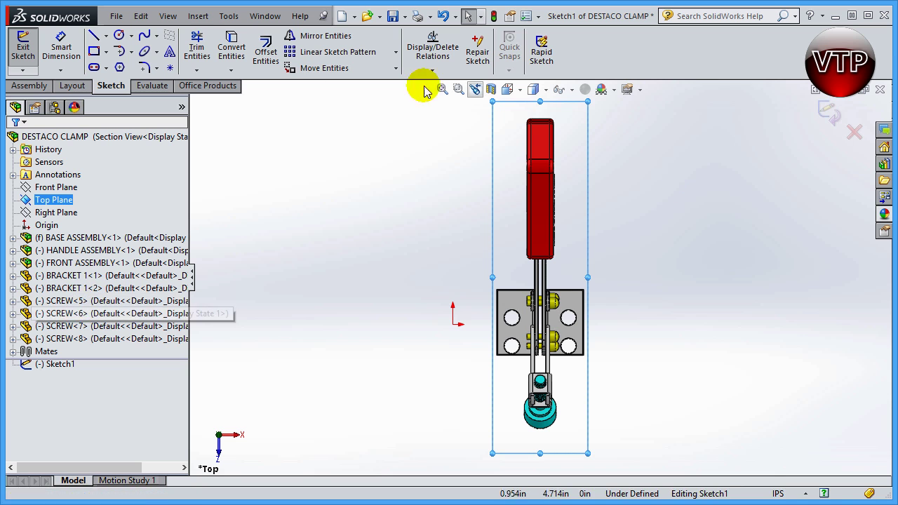
Draw a corner rectangle from the clamp's top midpoint covering its right half, then orbit to a 3-D view
click(94, 51)
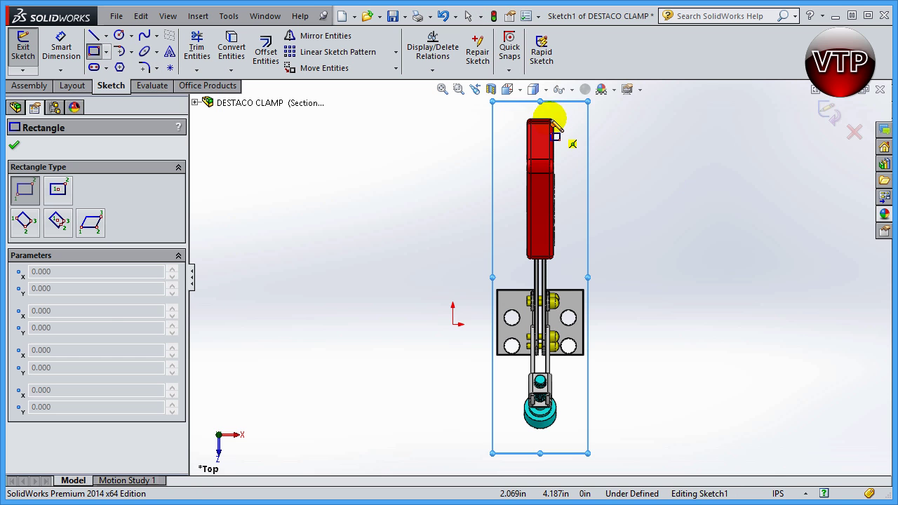
click(541, 103)
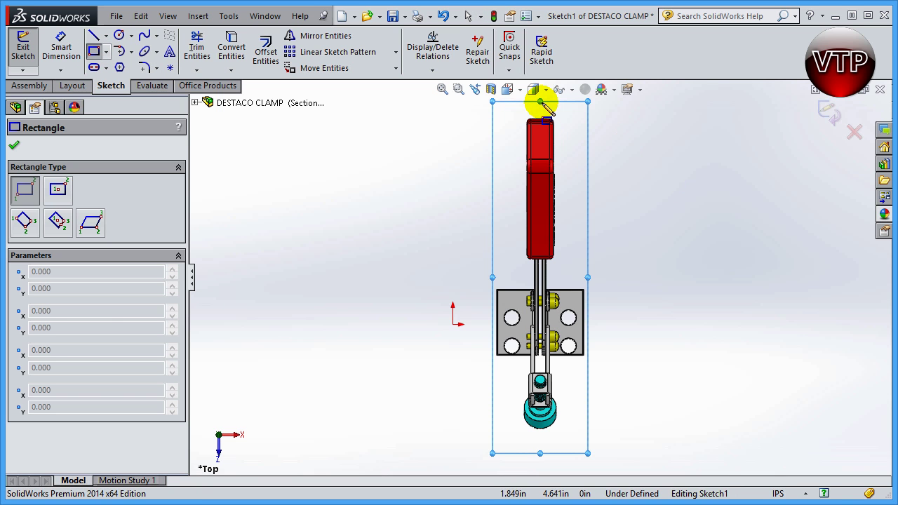
drag(541, 109, 632, 441)
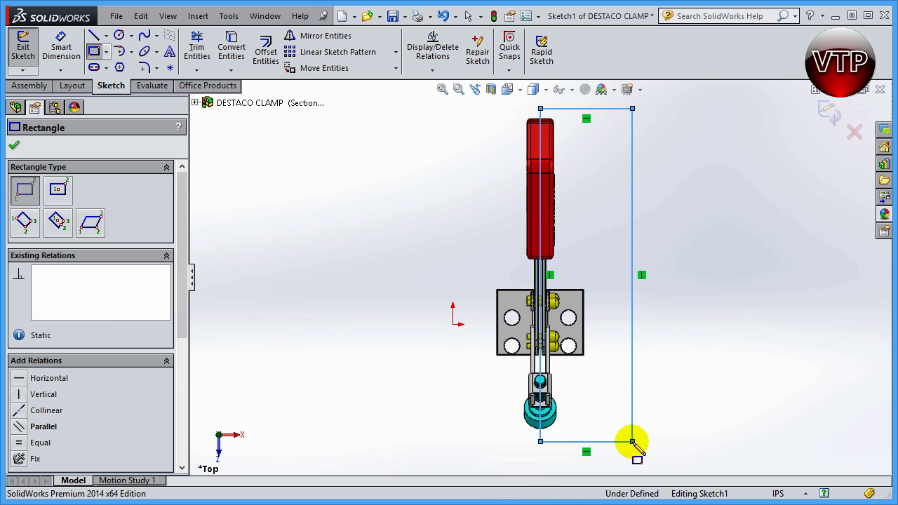
click(14, 146)
scroll(431, 333, up, 3)
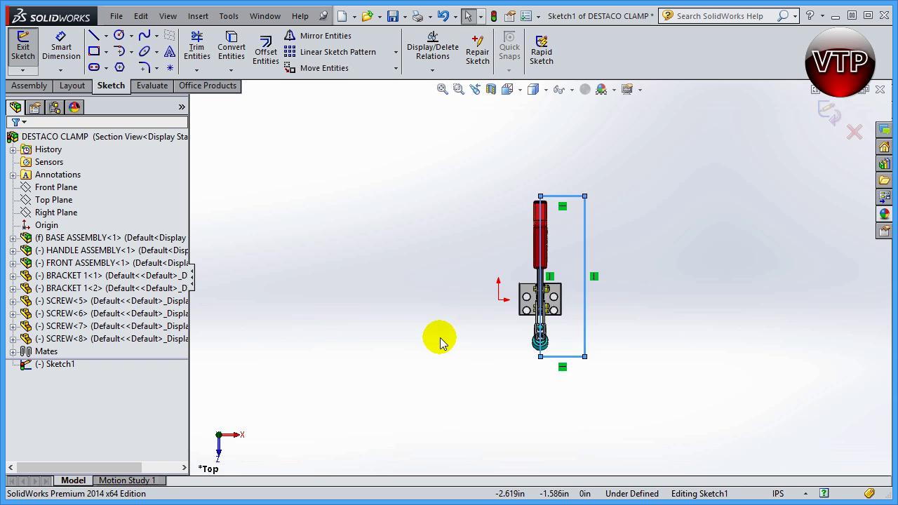
middle_drag(428, 279, 387, 181)
scroll(546, 243, down, 3)
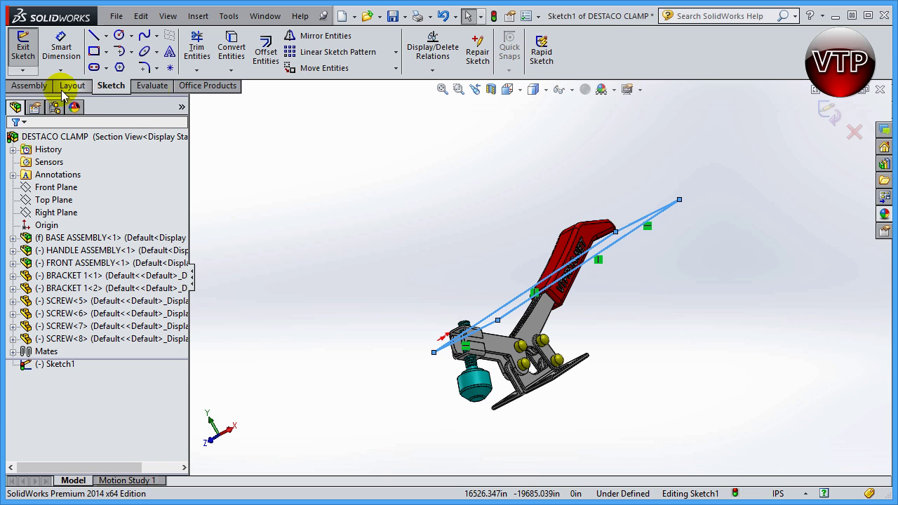
Add an assembly Extruded Cut from the rectangle, Through All in both directions
click(29, 86)
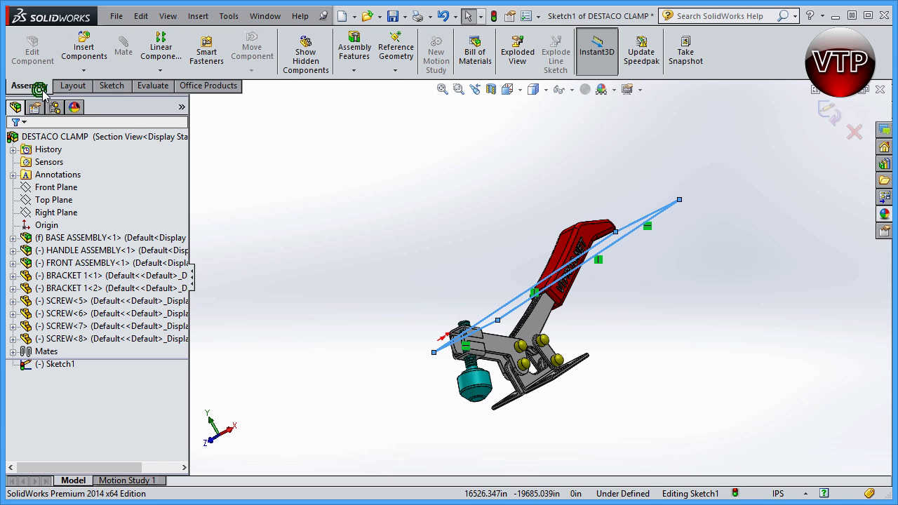
click(357, 71)
click(363, 83)
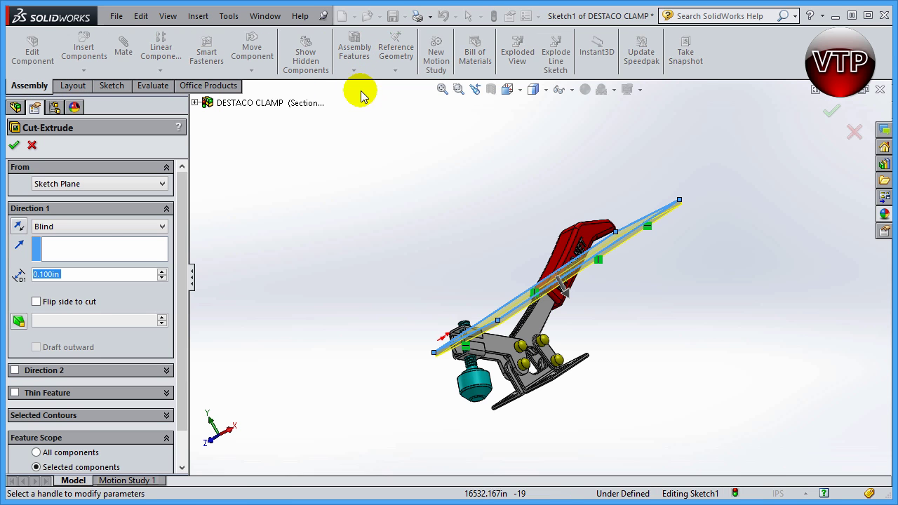
click(113, 226)
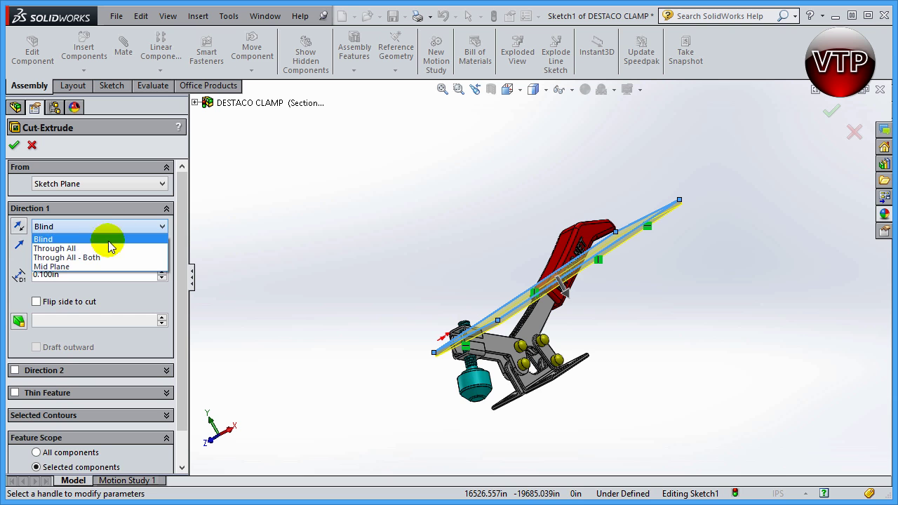
click(111, 249)
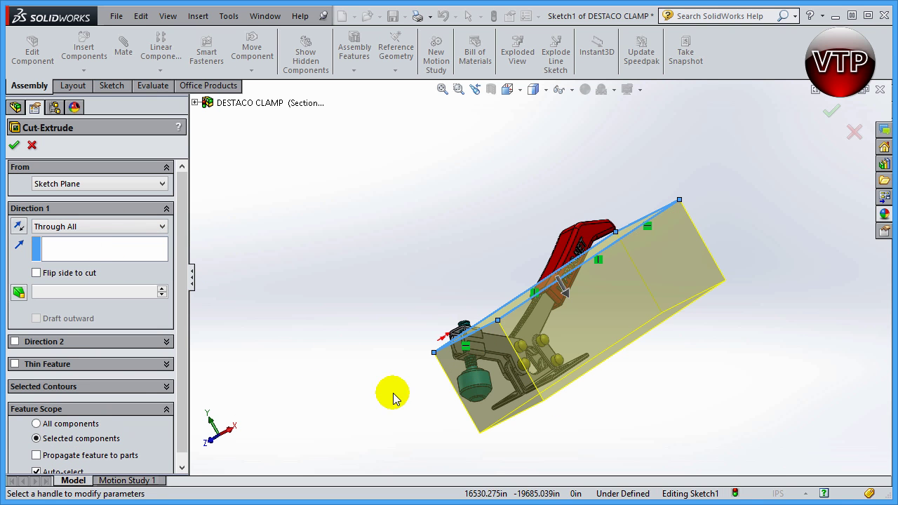
click(15, 343)
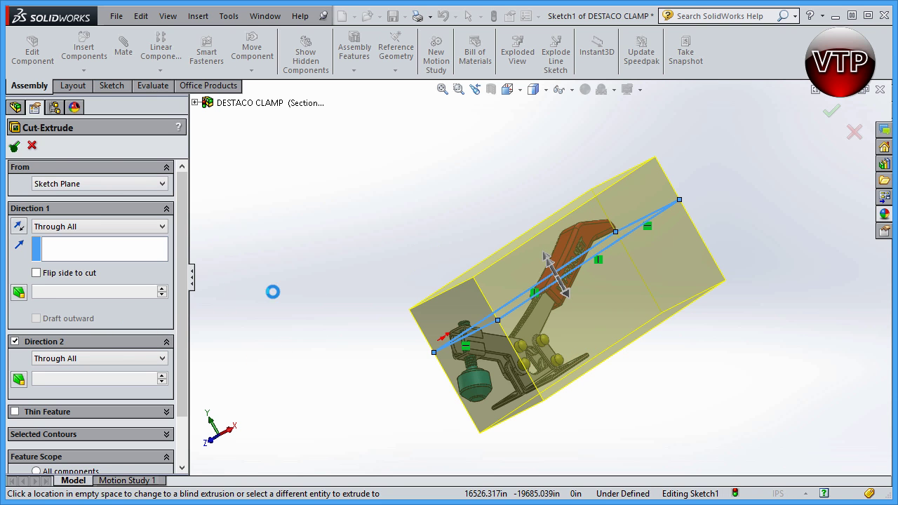
middle_drag(588, 362, 547, 361)
scroll(527, 301, down, 3)
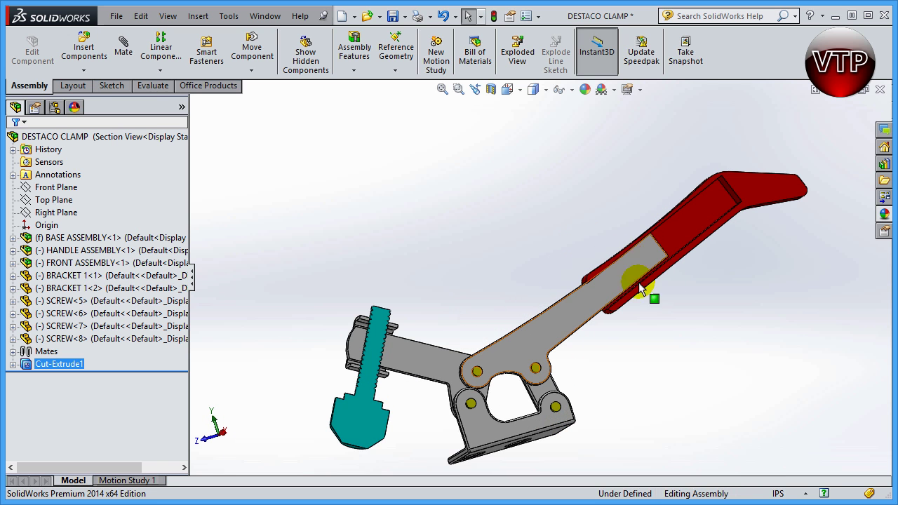
Swing the screw more upright and drag the handle linkage to a new position
scroll(418, 385, down, 4)
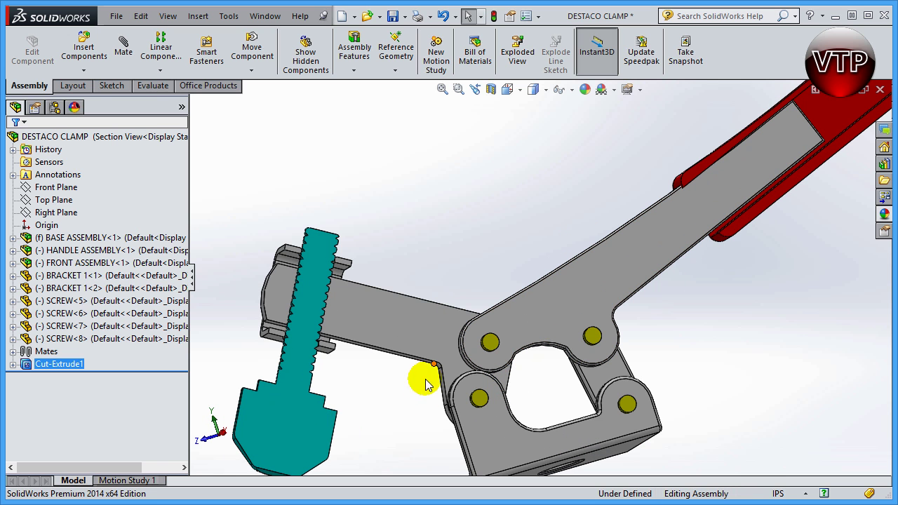
drag(317, 241, 250, 290)
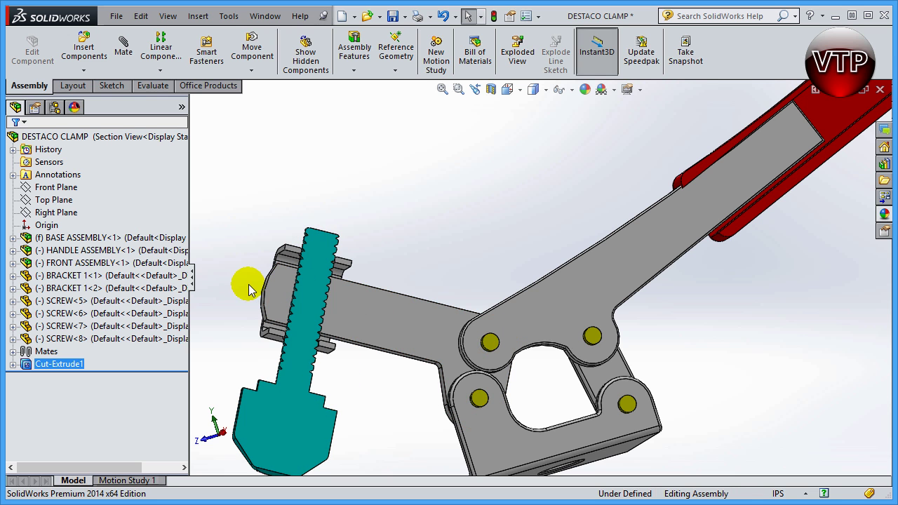
scroll(551, 282, up, 3)
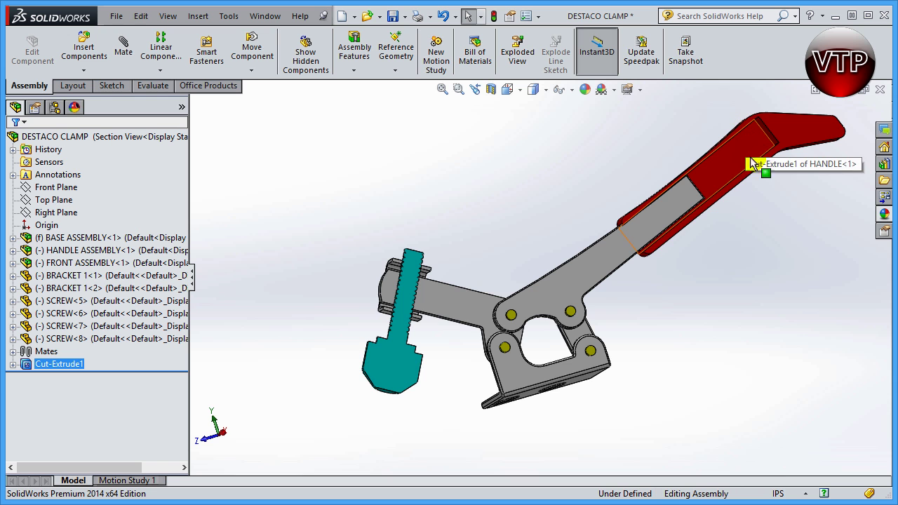
scroll(617, 265, down, 2)
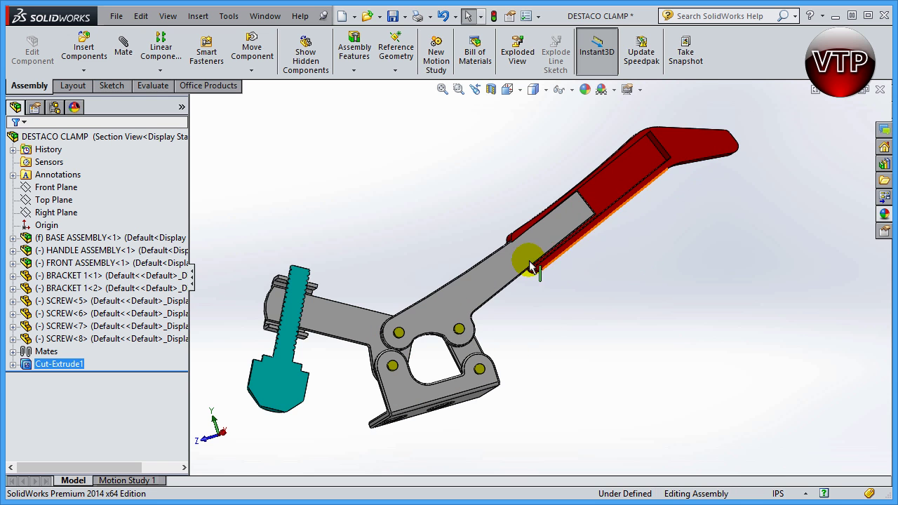
scroll(428, 383, down, 2)
drag(440, 398, 529, 255)
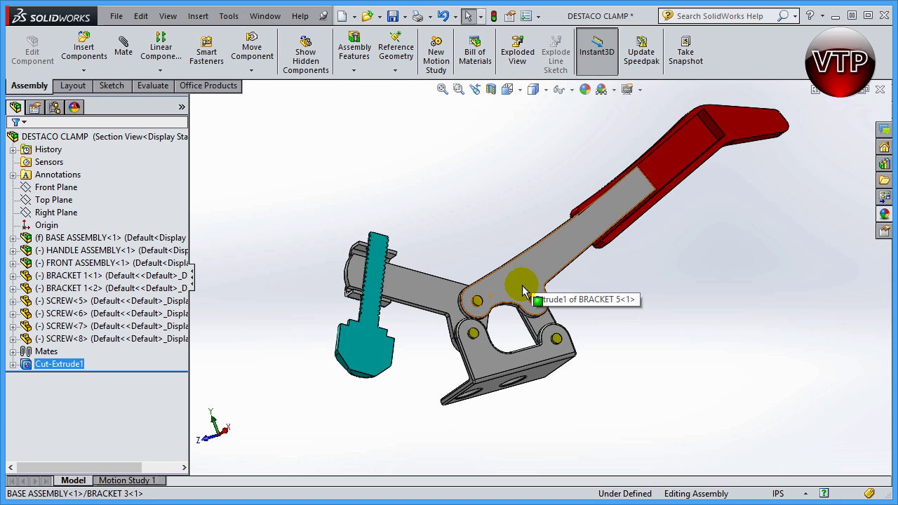
Show the Default configuration, displaying the whole uncut clamp
click(56, 106)
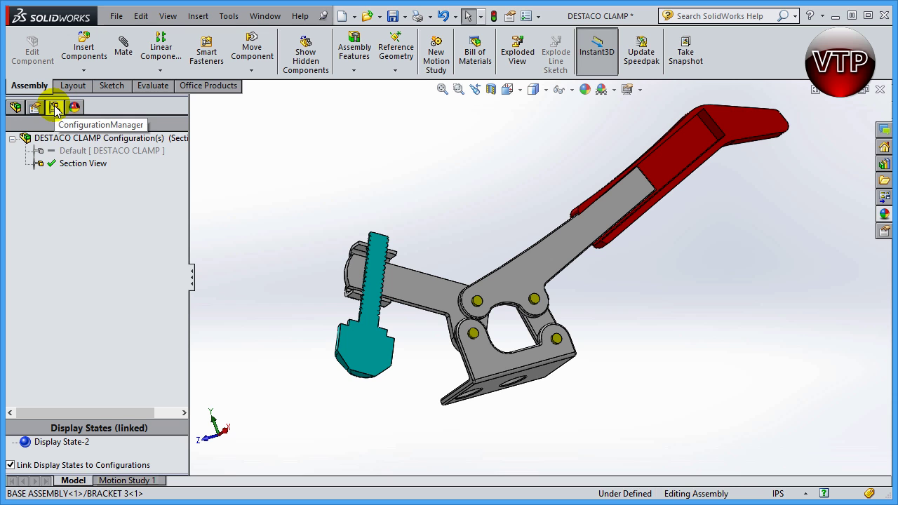
click(68, 169)
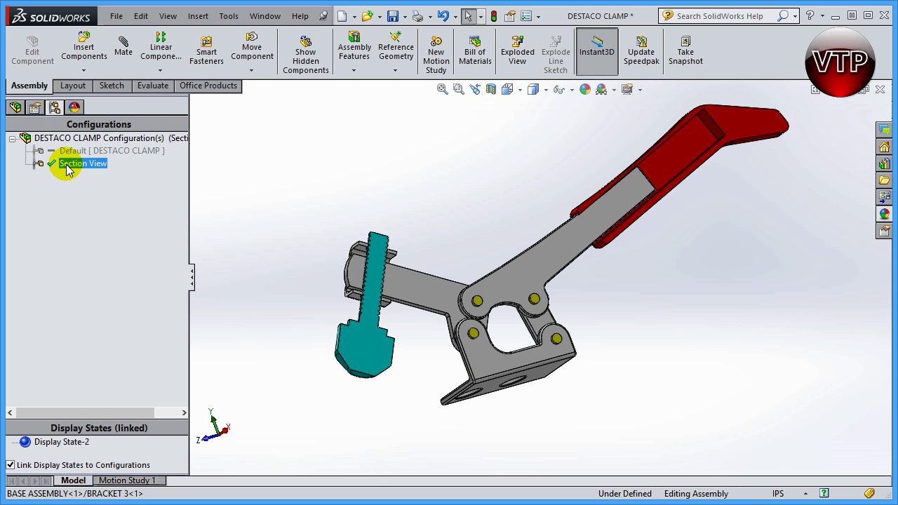
click(70, 155)
click(70, 162)
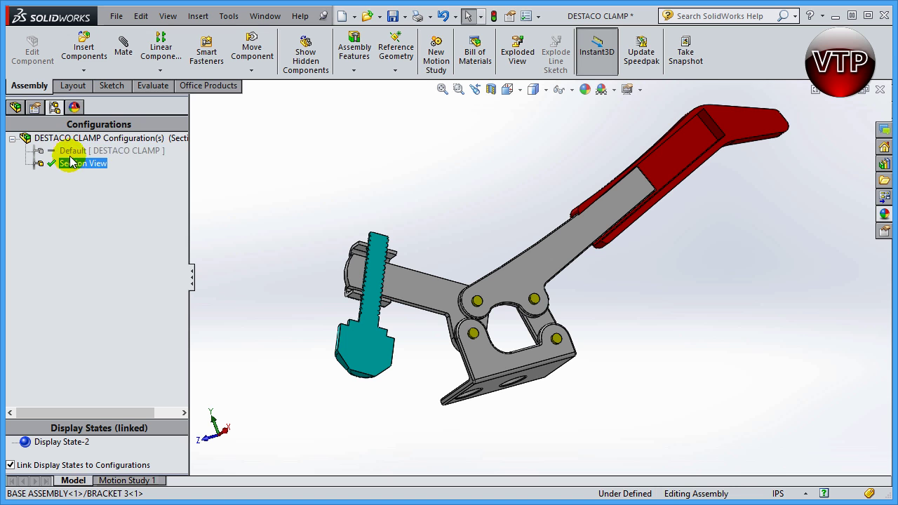
click(74, 154)
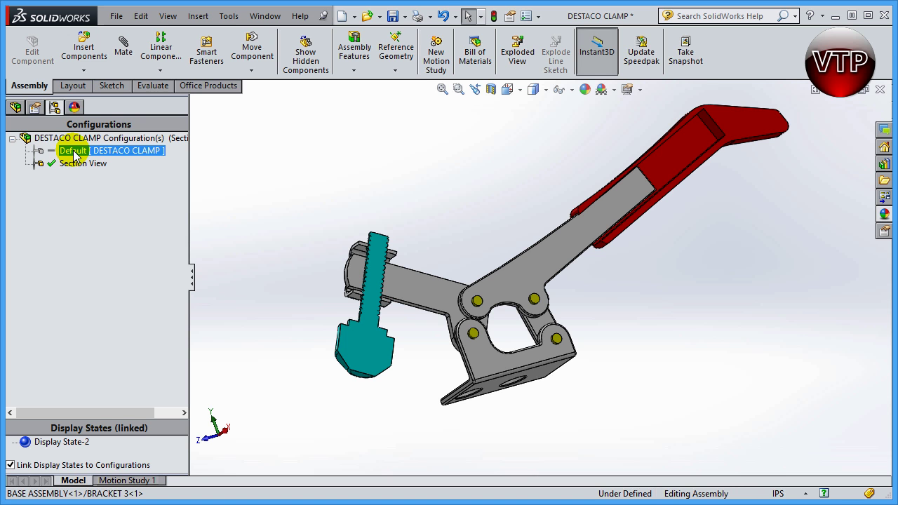
right_click(75, 155)
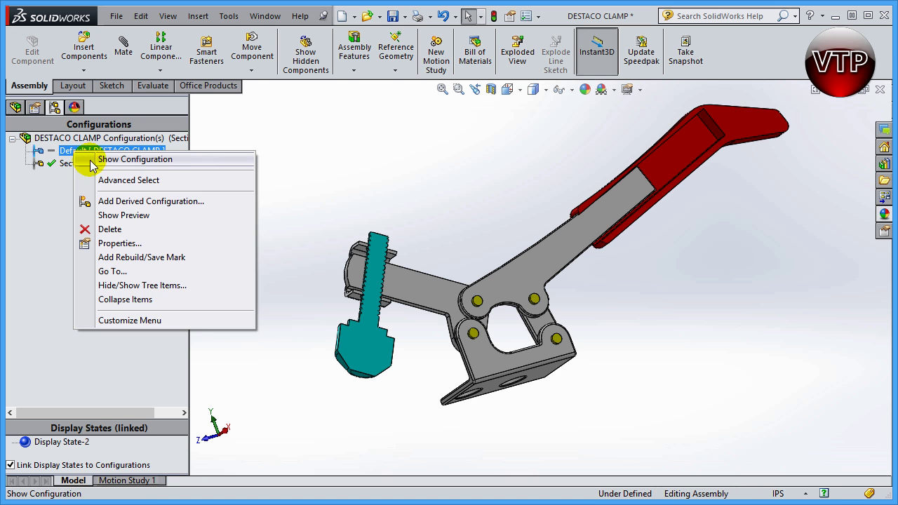
click(102, 160)
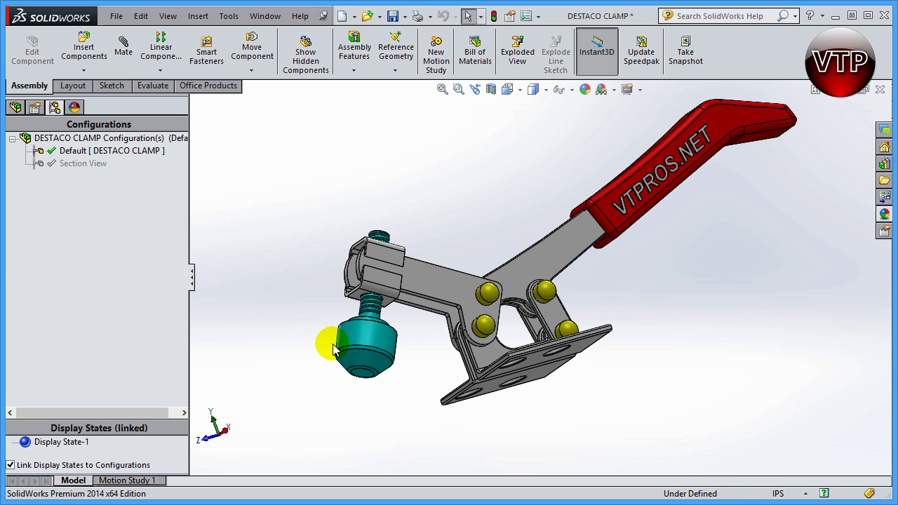
Orbit the full clamp, then toggle between Default and Section View, ending with Section View active
middle_drag(569, 330, 571, 381)
scroll(527, 267, down, 2)
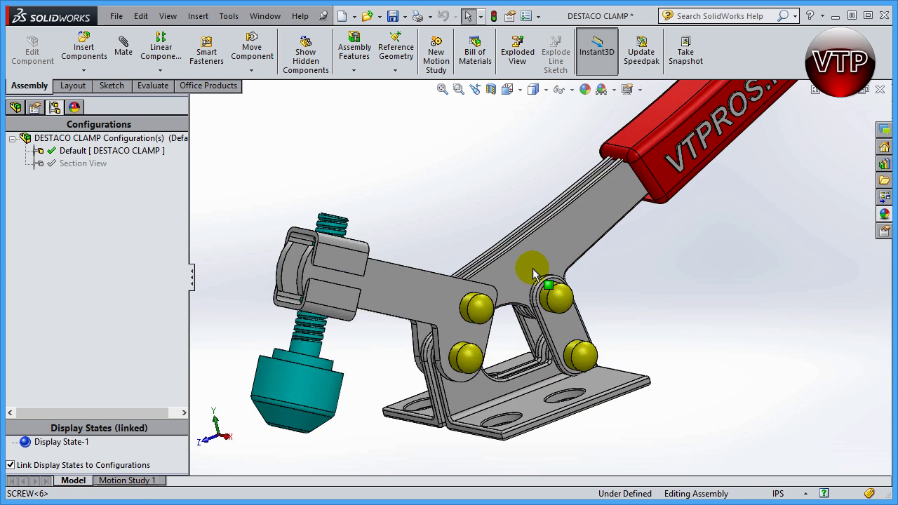
scroll(534, 238, up, 3)
scroll(547, 234, down, 2)
click(66, 164)
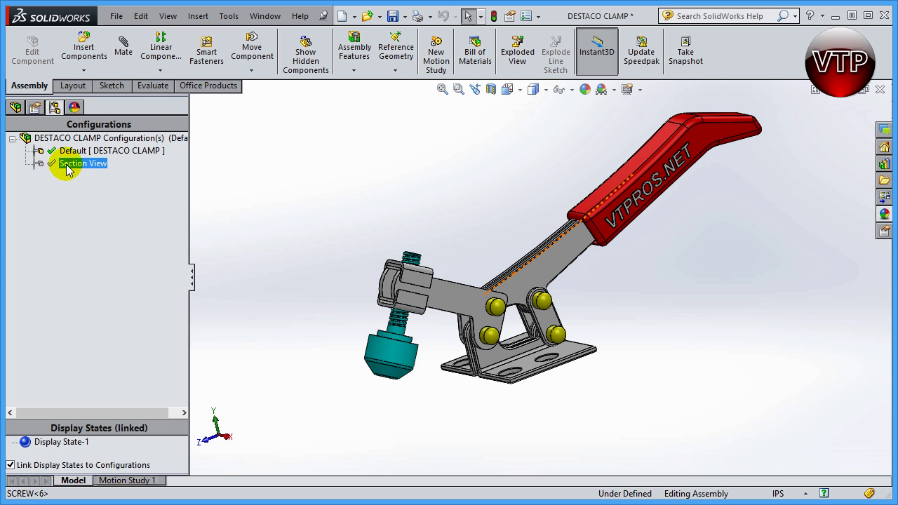
click(80, 230)
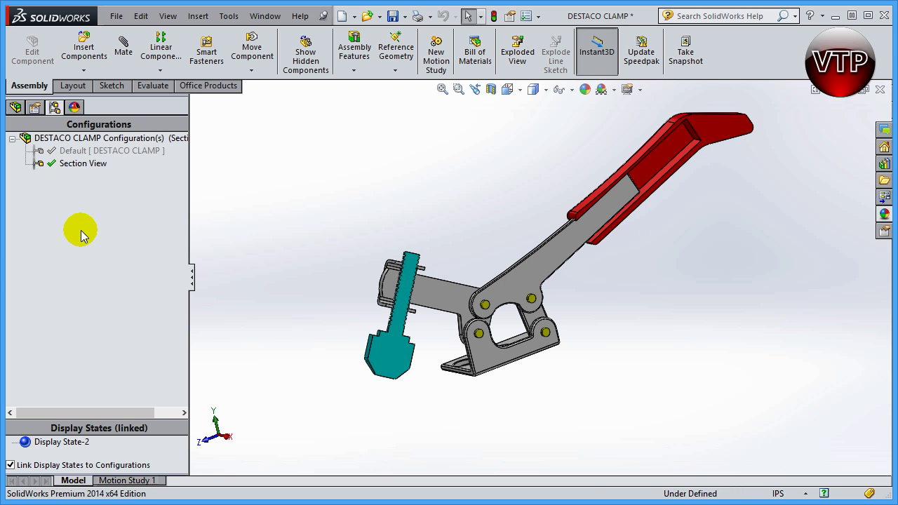
double_click(83, 151)
click(82, 164)
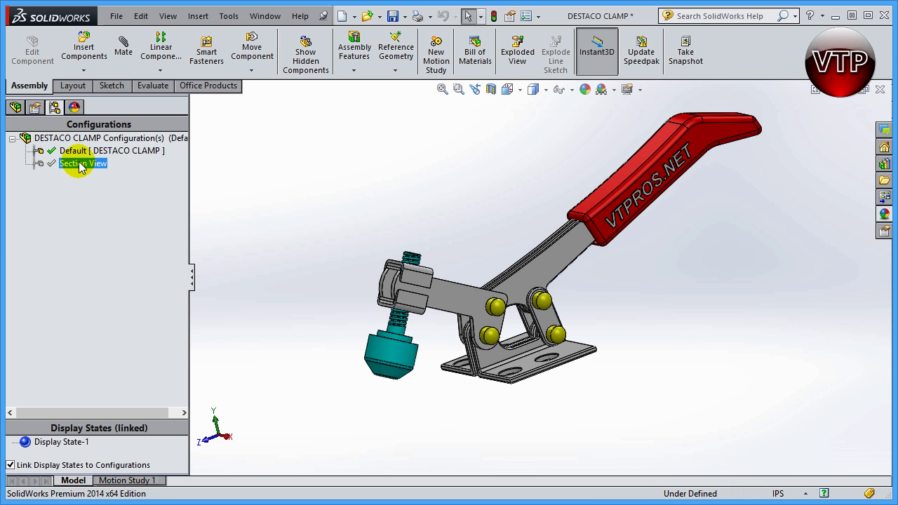
double_click(81, 164)
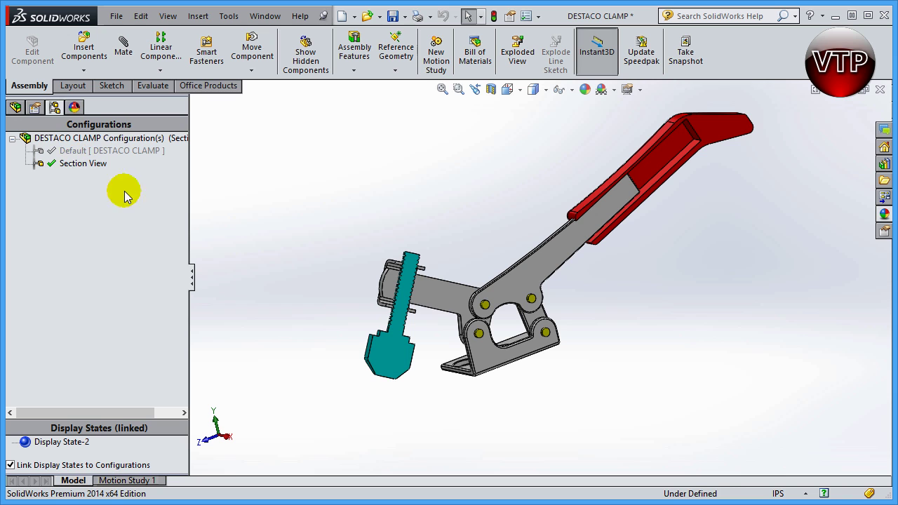